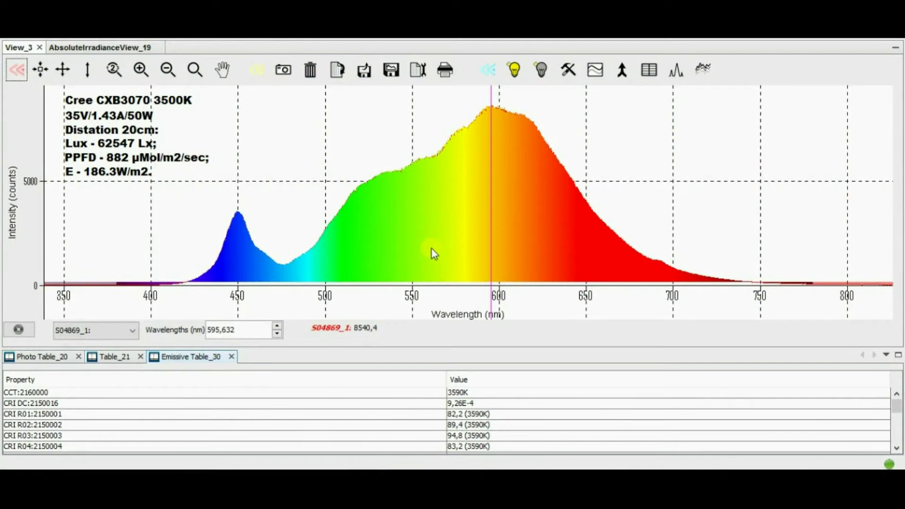
pyautogui.click(118, 48)
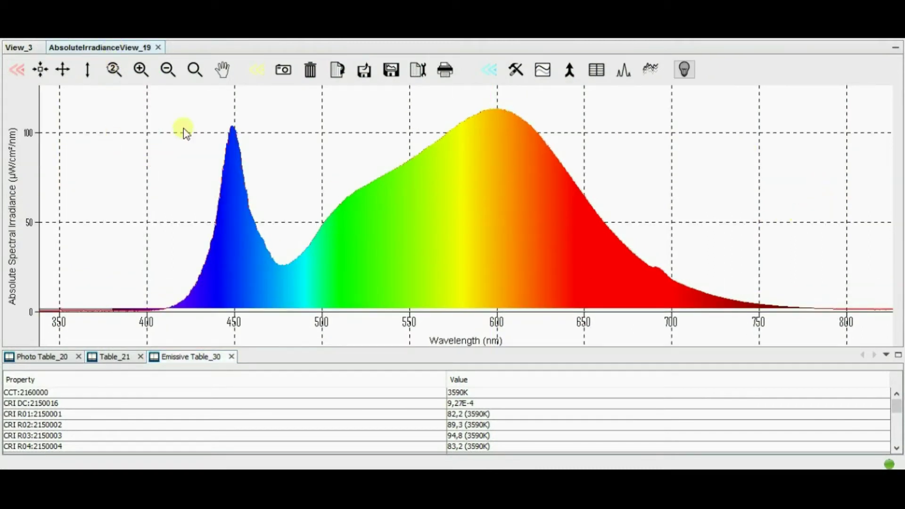
pyautogui.click(20, 50)
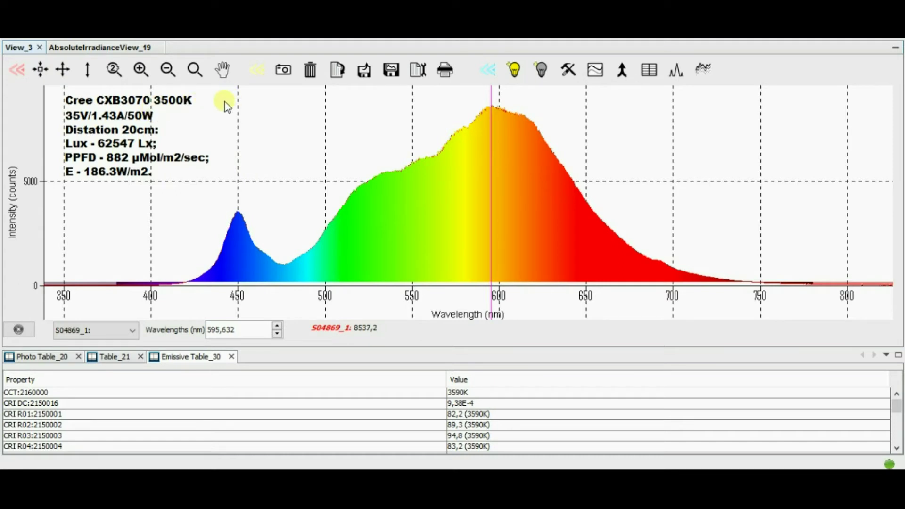
# Select the CCT row, then the CRI Ra row (83.6 at 3590K) in Emissive Table_30.
pyautogui.click(238, 393)
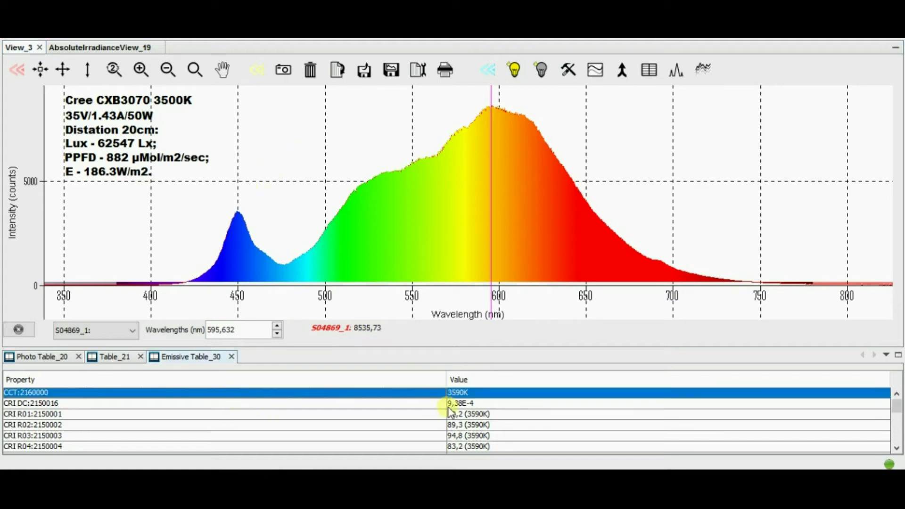
pyautogui.scroll(-5, 356, 401)
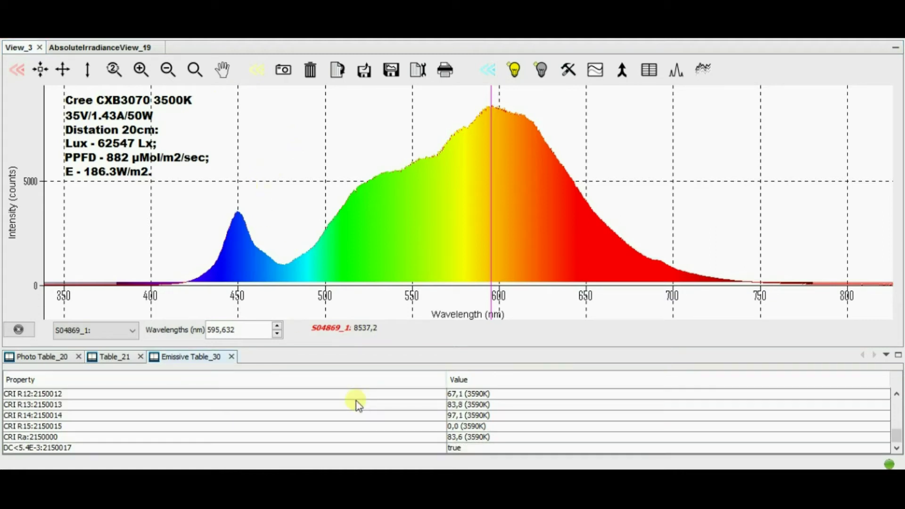
pyautogui.click(71, 437)
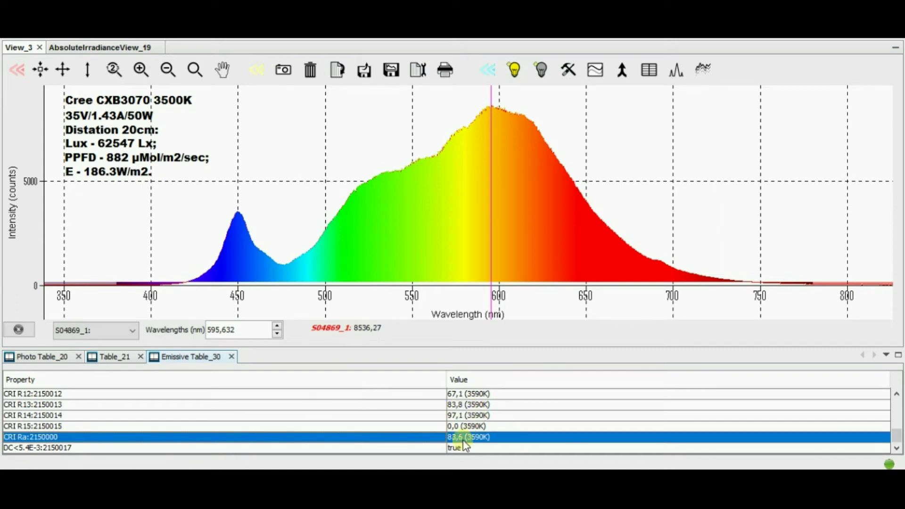